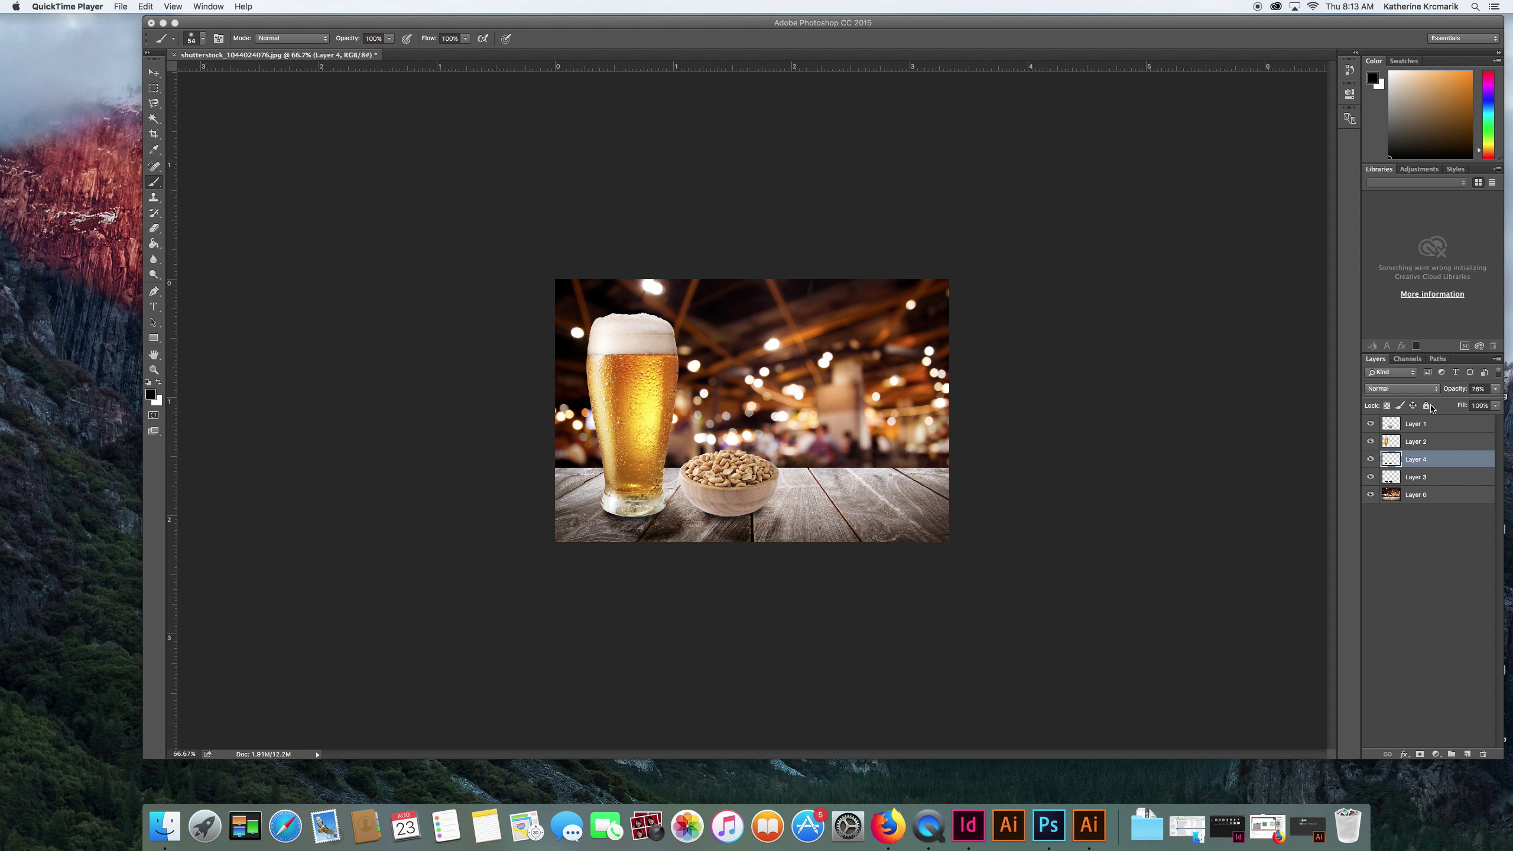
Select Layer 1, the peanut bowl, in the Layers panel
left_click(1444, 427)
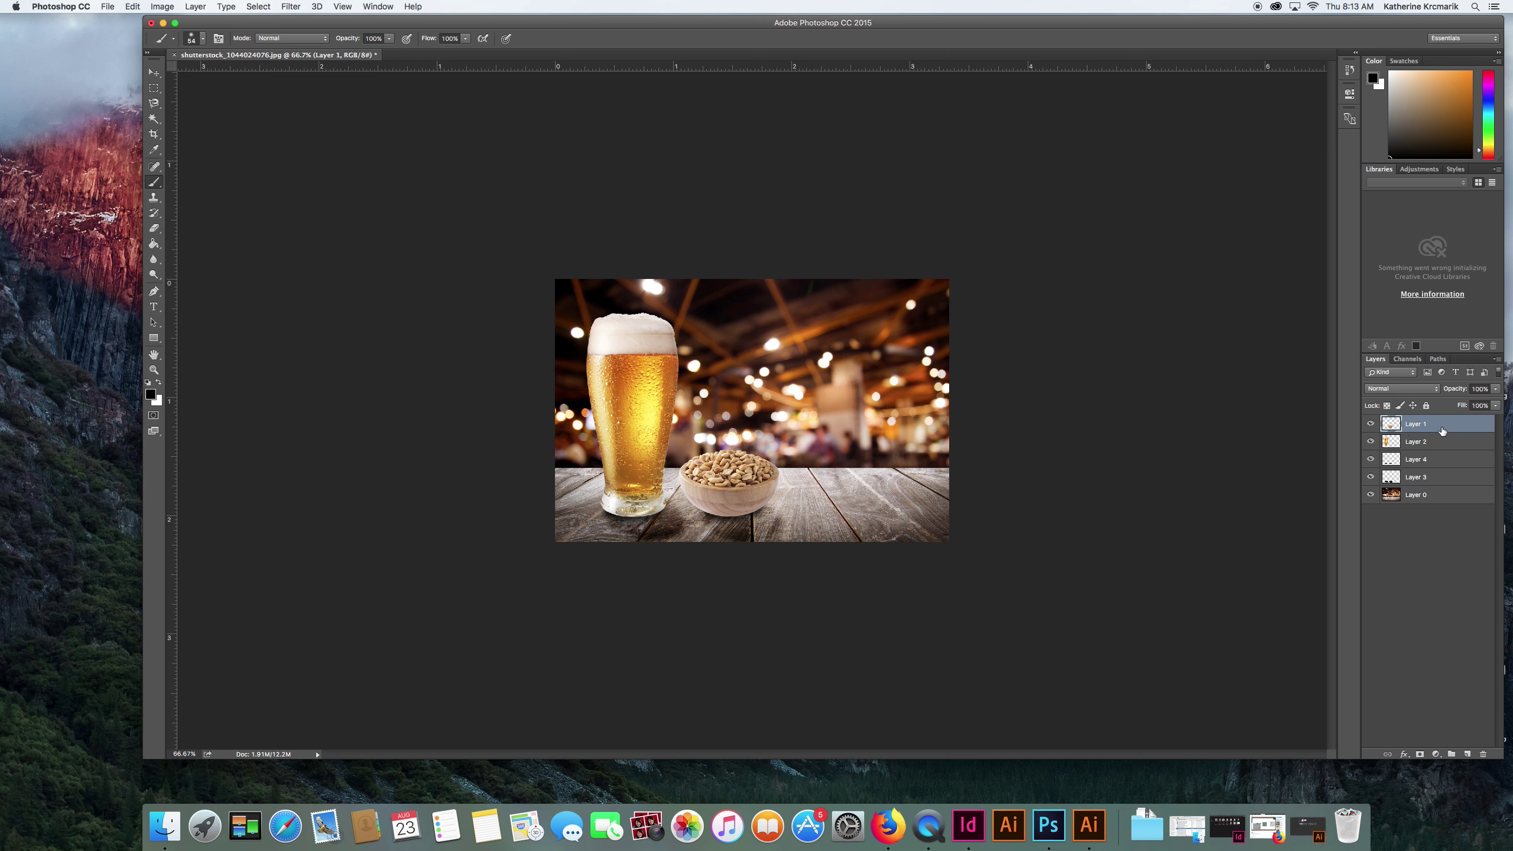
left_click(158, 6)
Open Match Color for the peanut bowl layer and move the dialog beside the image
mouse_move(203, 39)
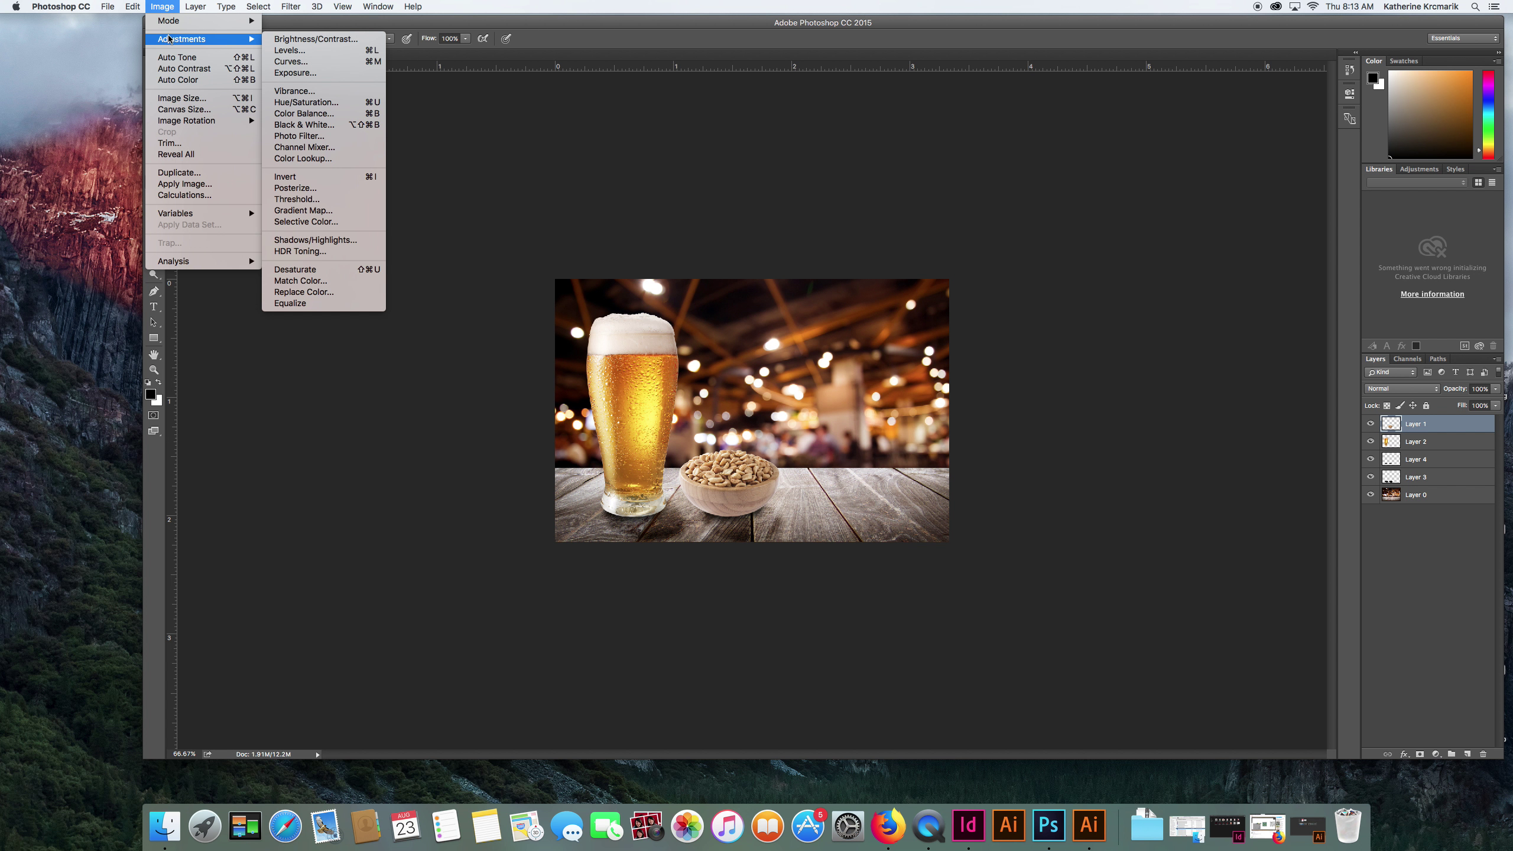
left_click(327, 285)
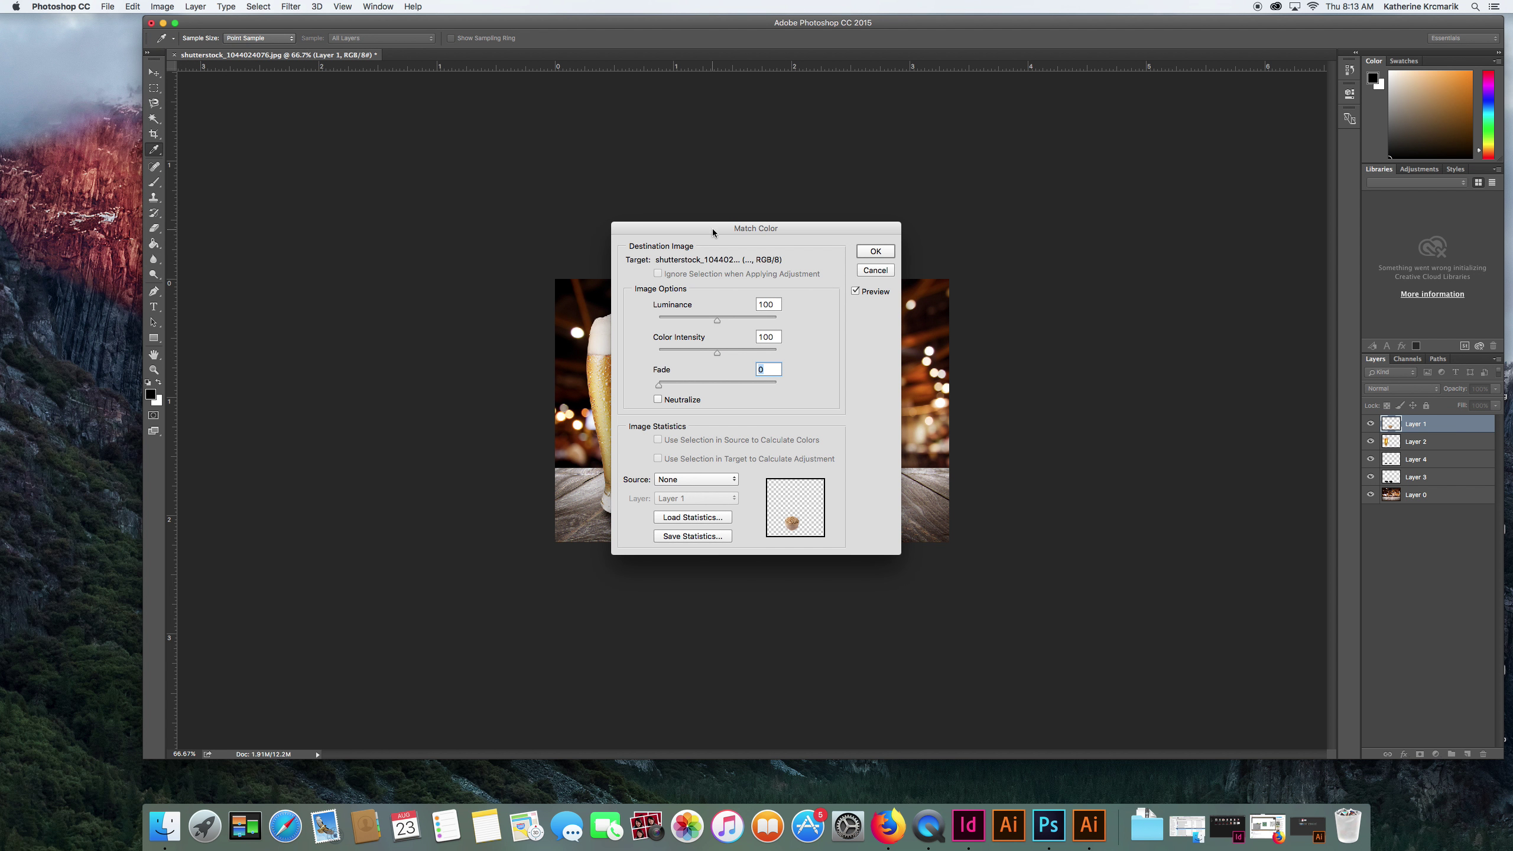
left_click_drag(712, 233, 1103, 208)
left_click(1057, 464)
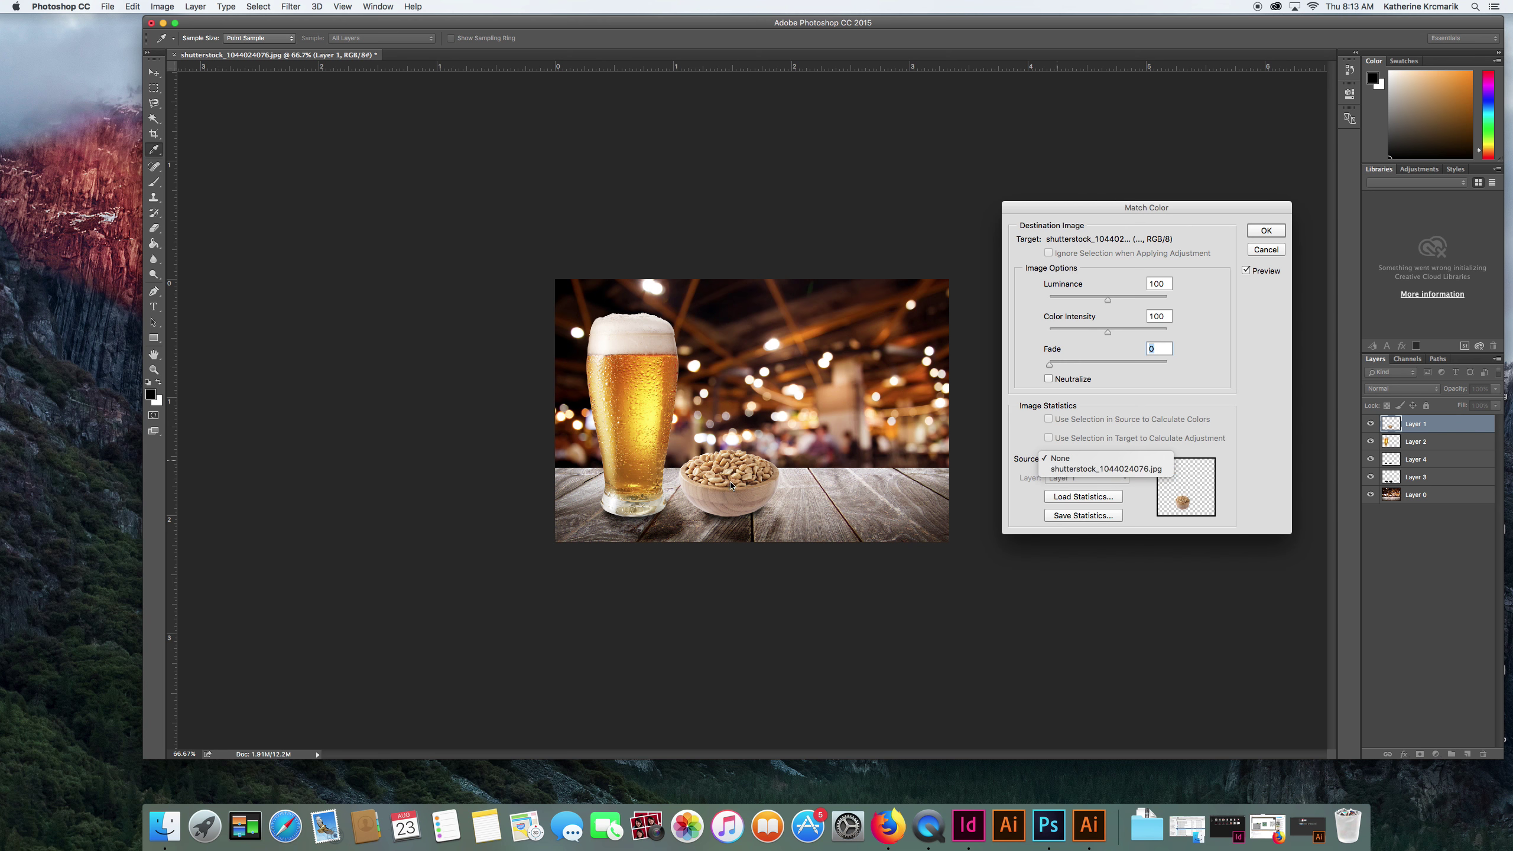
Set the Match Color source to shutterstock_1044024076.jpg with Layer 0 as source layer
left_click(1070, 470)
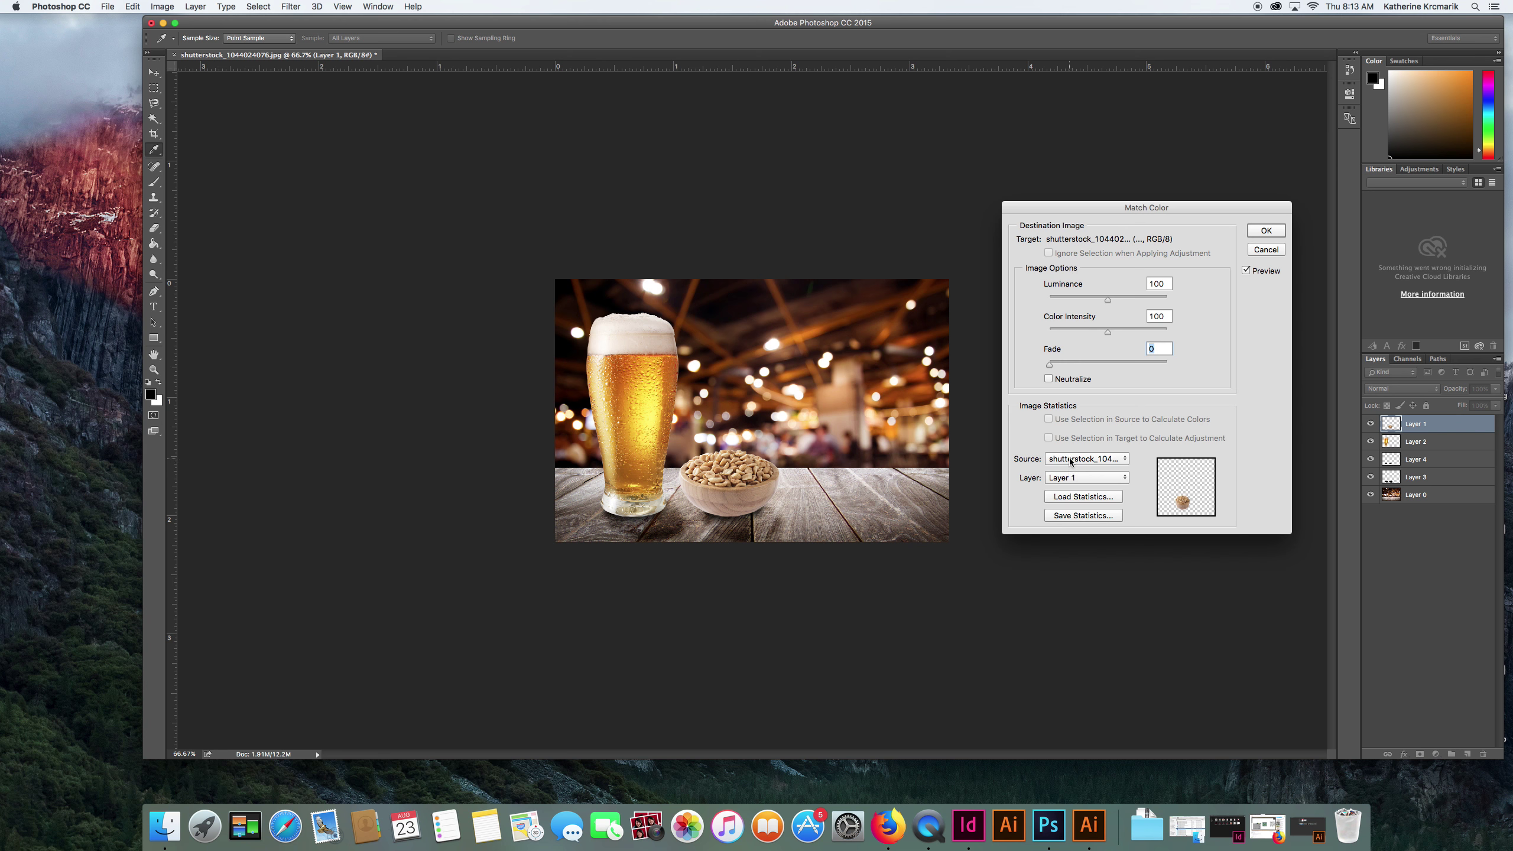
left_click(1073, 483)
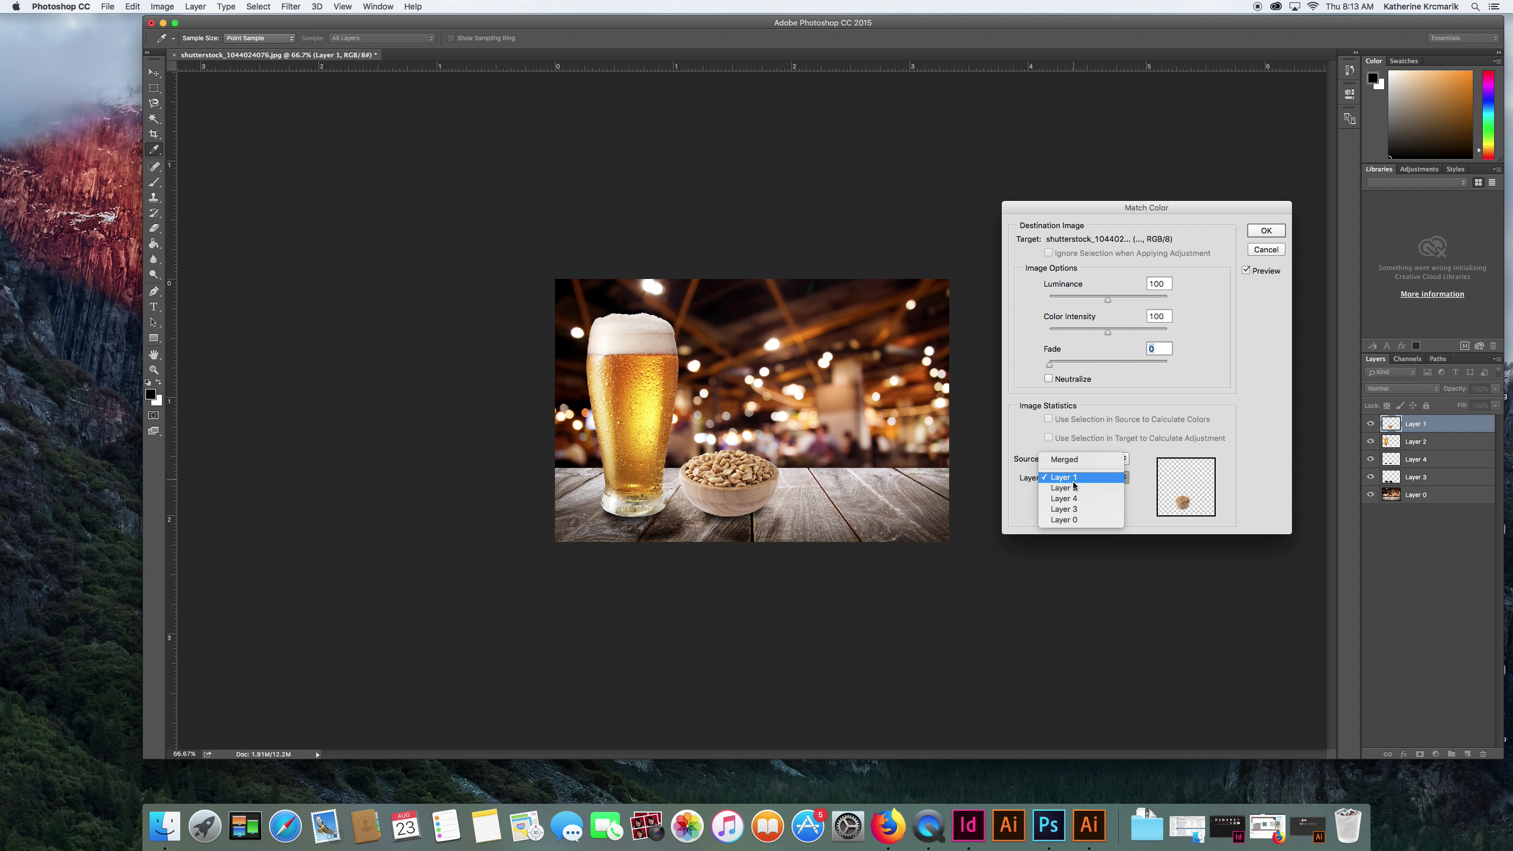
left_click(1075, 520)
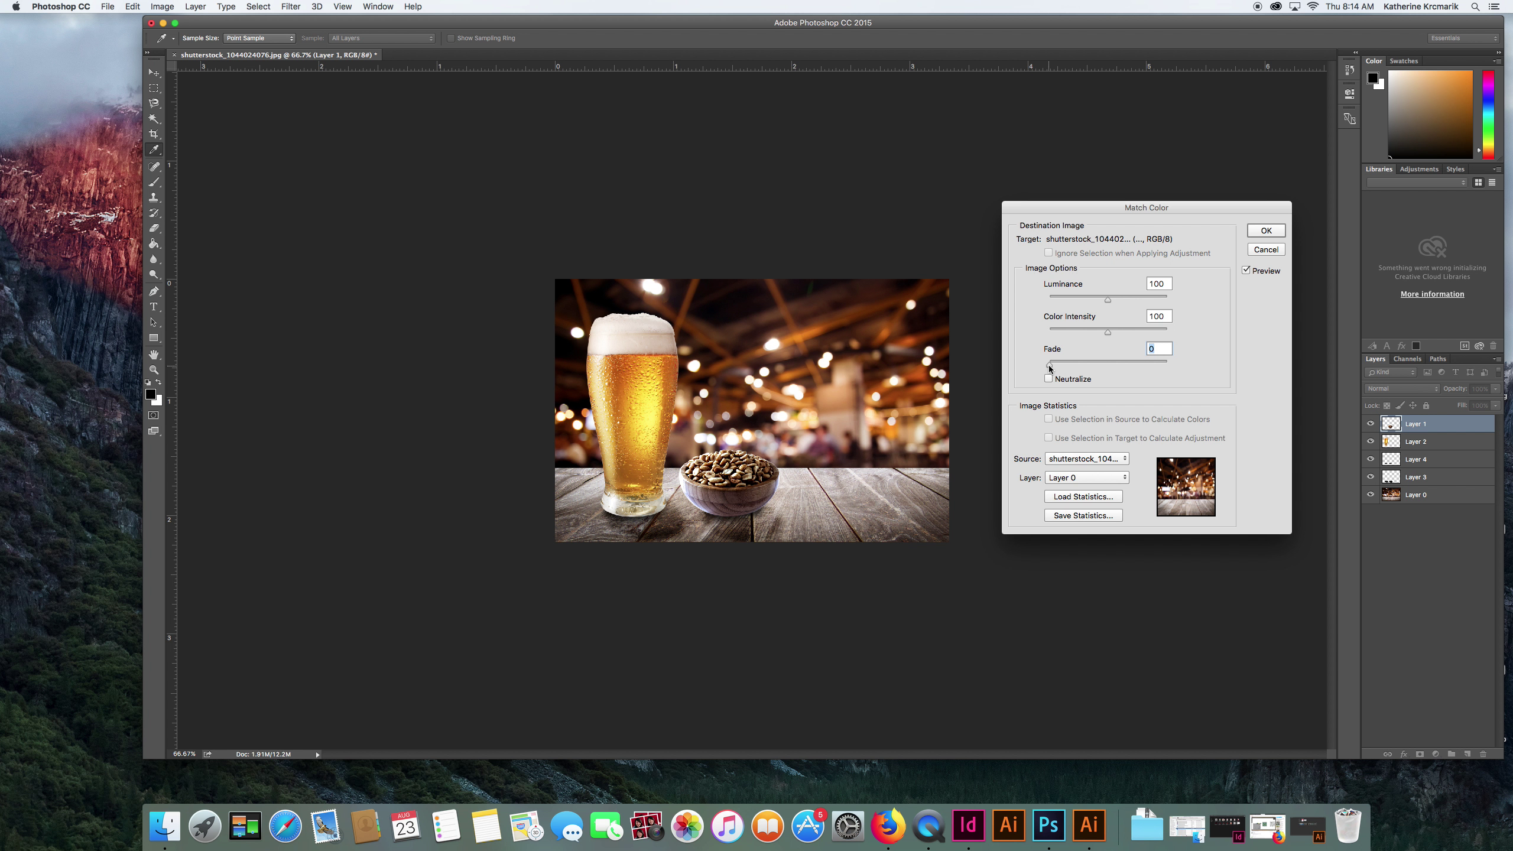
Set the peanut bowl match to Fade 76, Color Intensity 131 and Luminance 132
left_click_drag(1057, 364, 1125, 367)
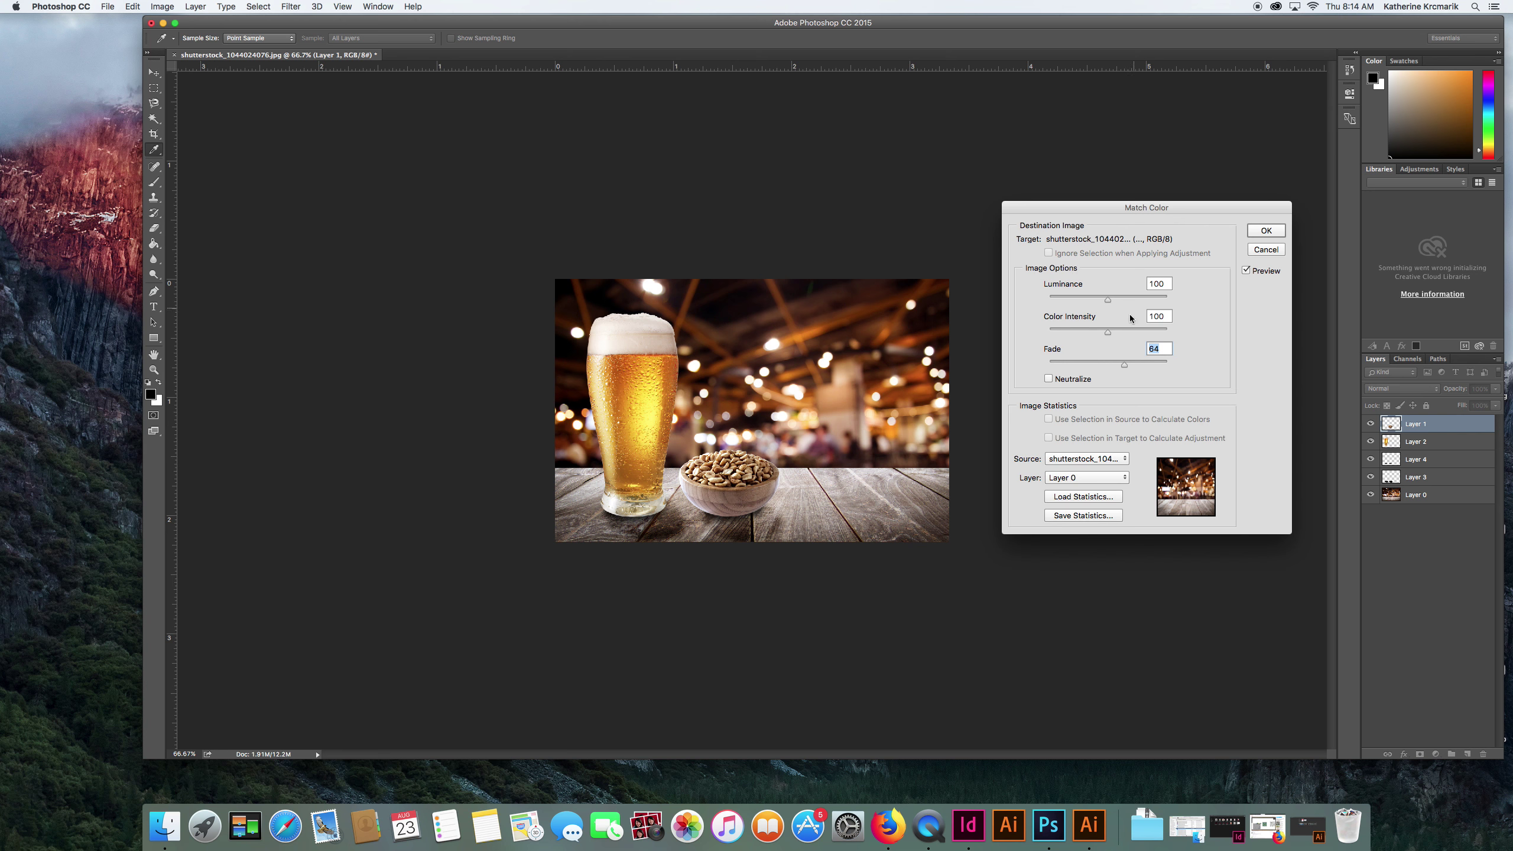
left_click_drag(1108, 333, 1130, 335)
left_click_drag(1131, 331, 1127, 335)
left_click_drag(1127, 305, 1128, 305)
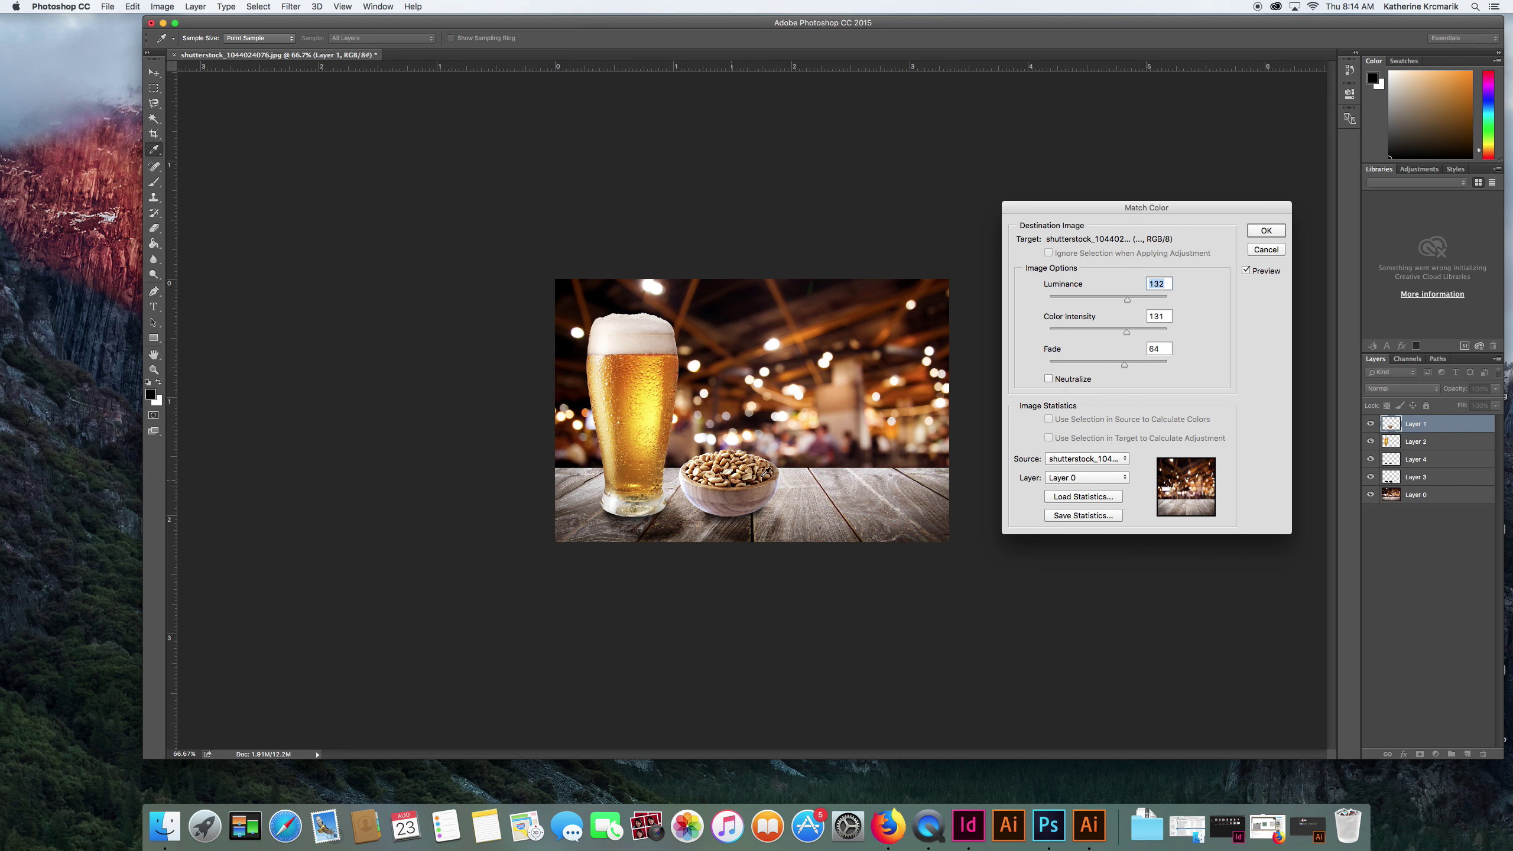
mouse_move(1123, 365)
left_mouse_down()
mouse_move(1070, 363)
mouse_move(1181, 364)
mouse_move(1133, 364)
left_mouse_up()
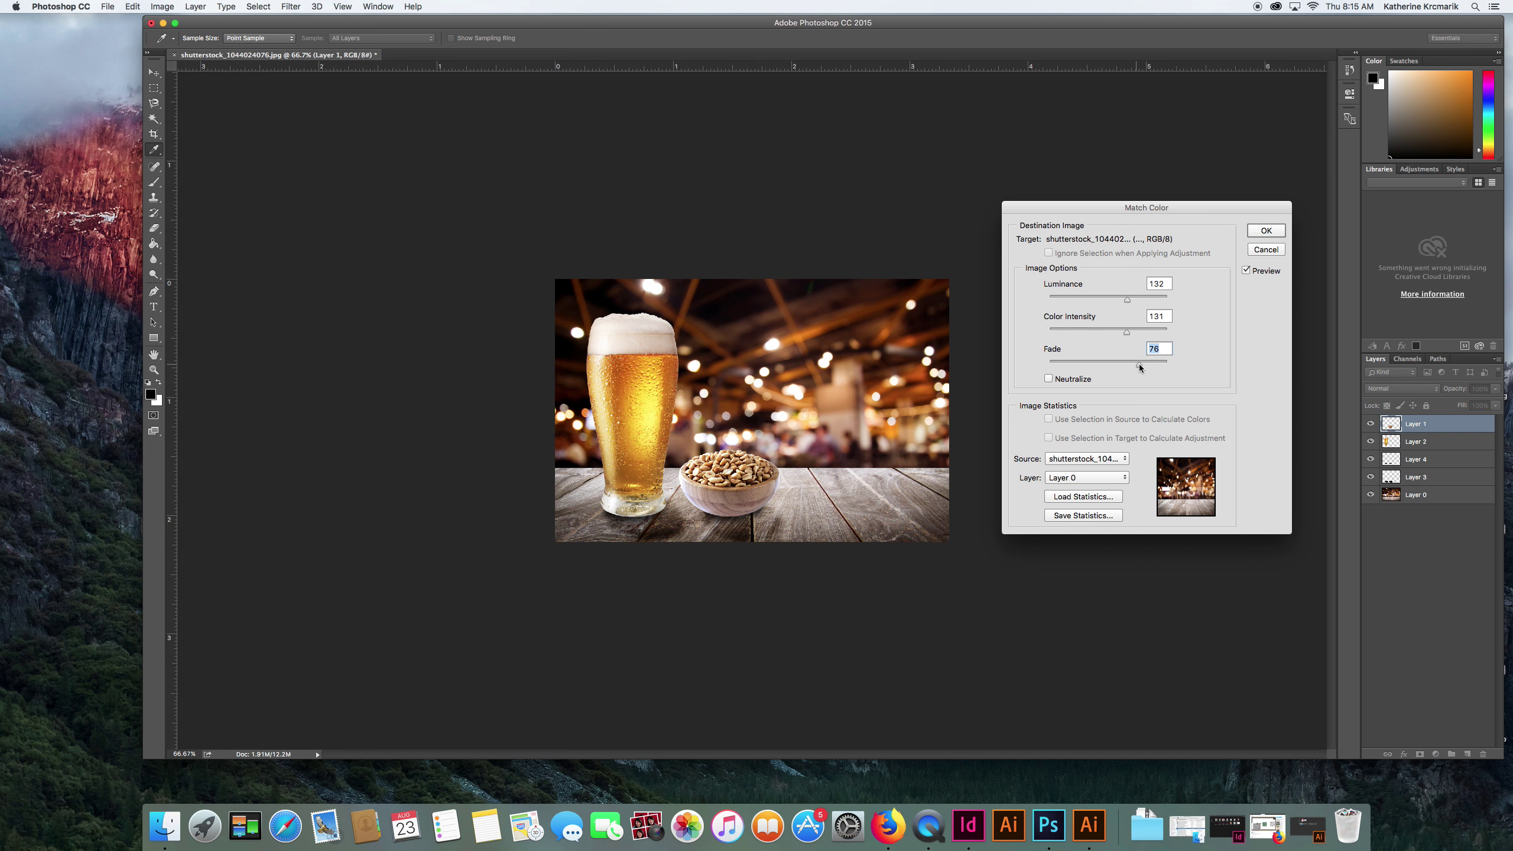
Apply the peanut bowl colour match and select Layer 2, the beer glass
left_click(1265, 232)
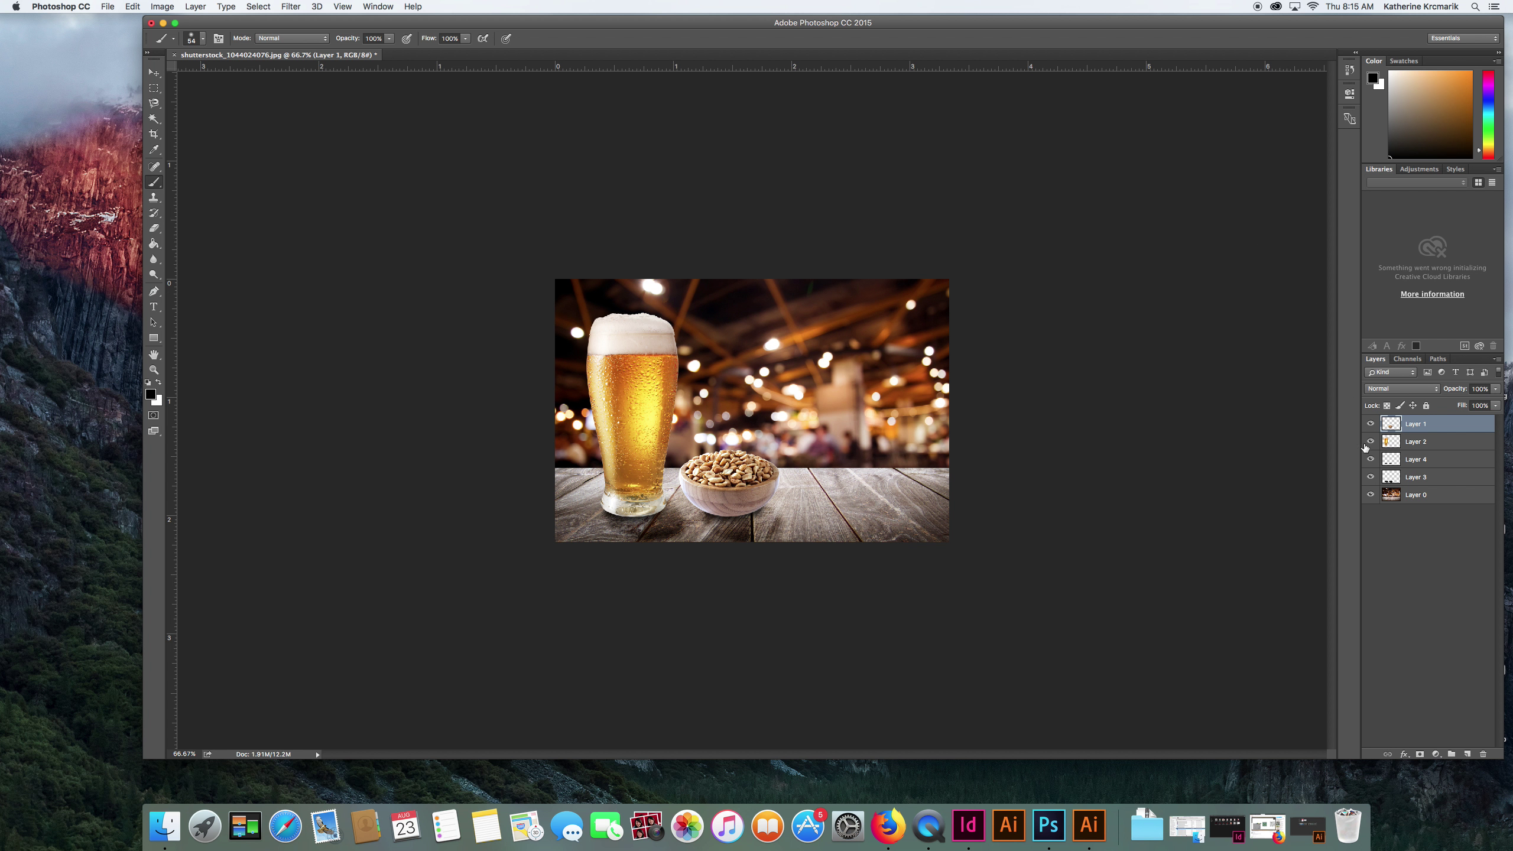
left_click(1437, 445)
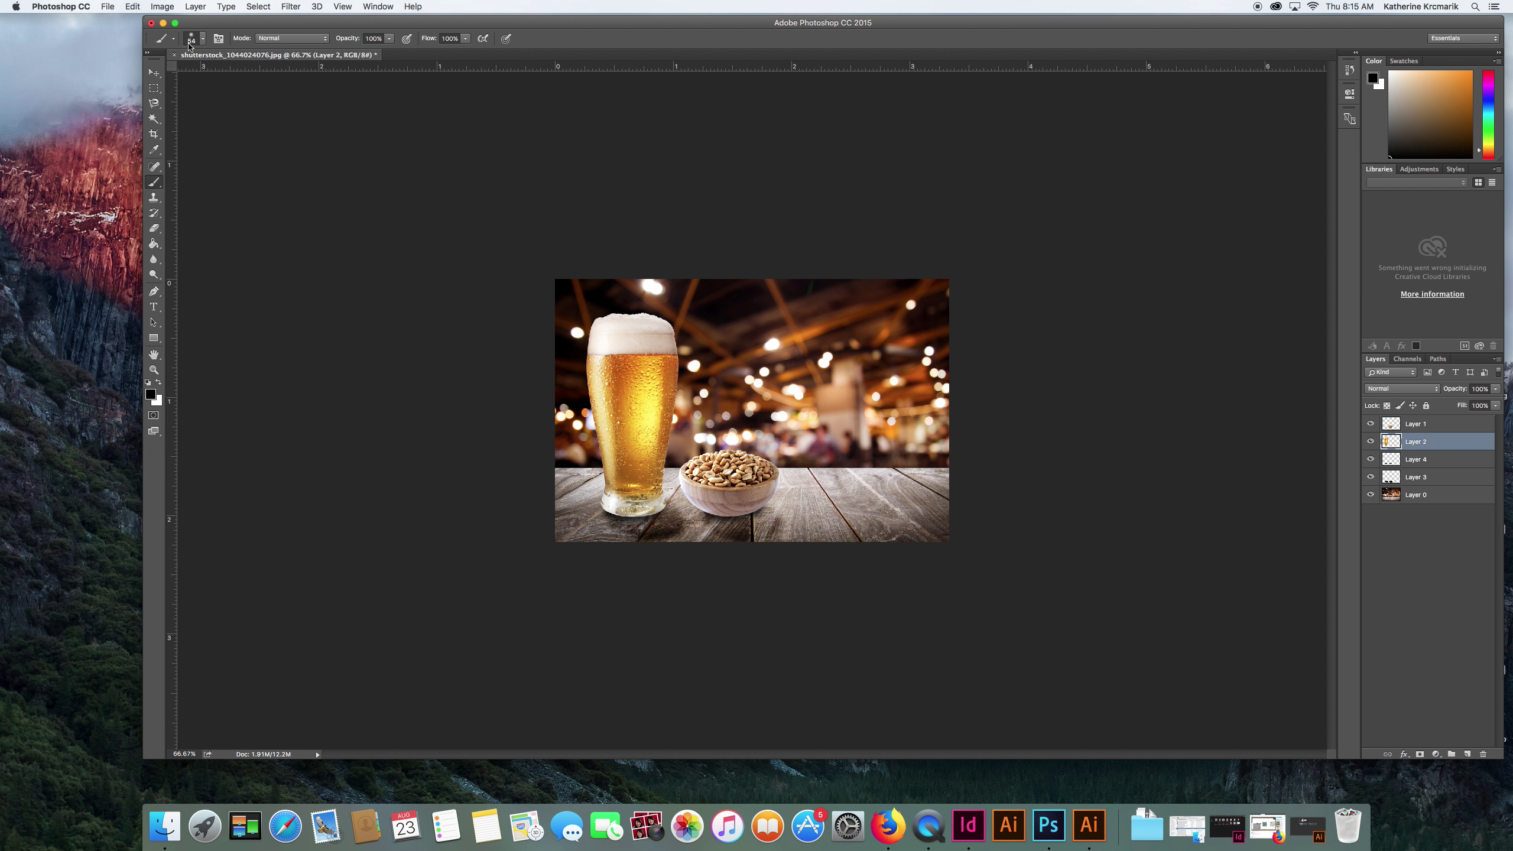
left_click(164, 7)
Open Match Color for the beer glass with shutterstock_1044024076.jpg as source
mouse_move(238, 39)
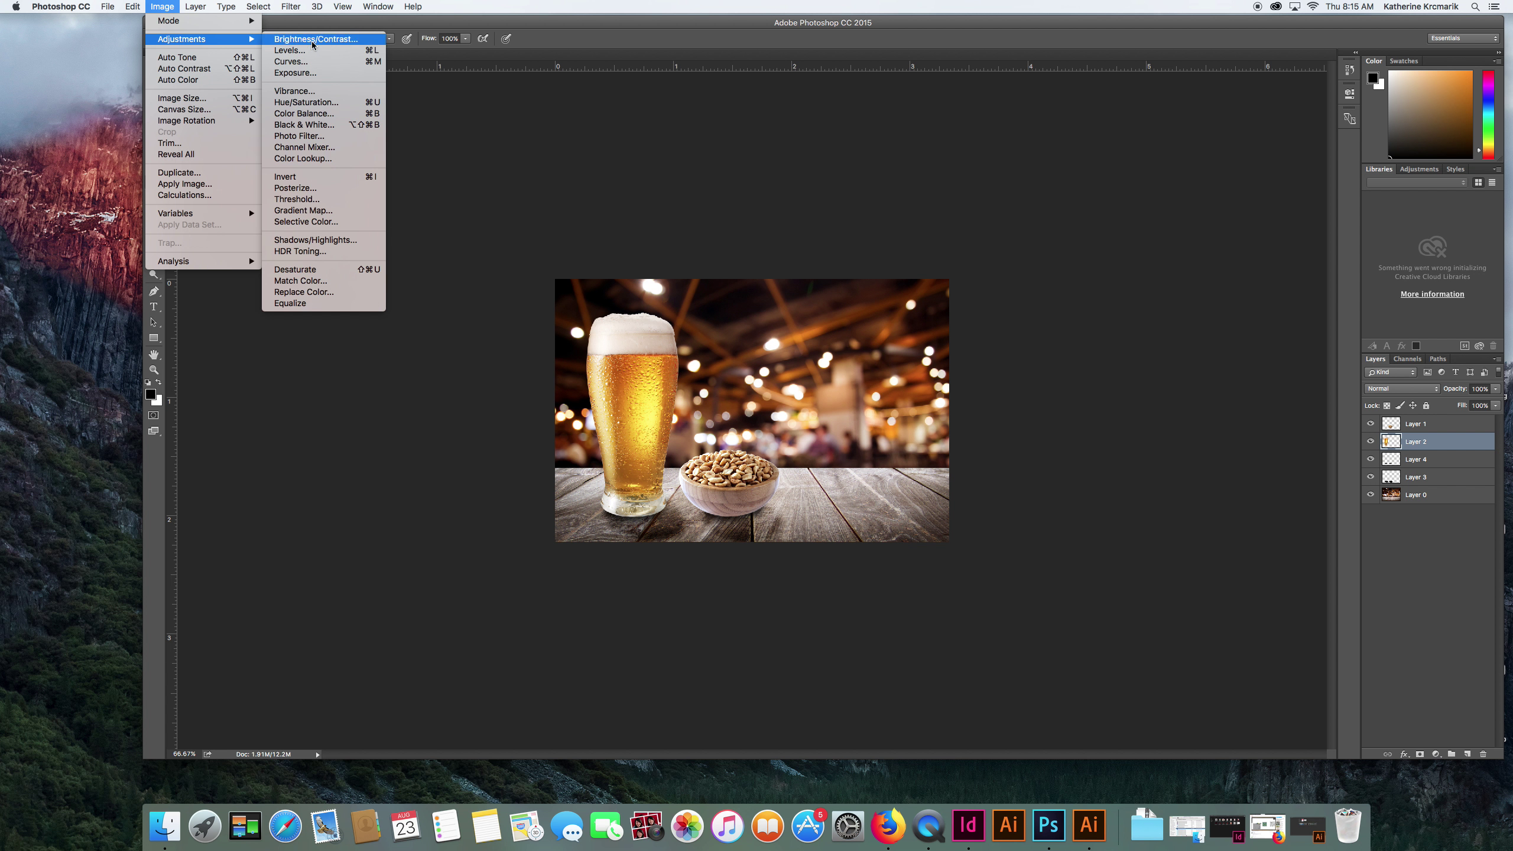
left_click(343, 281)
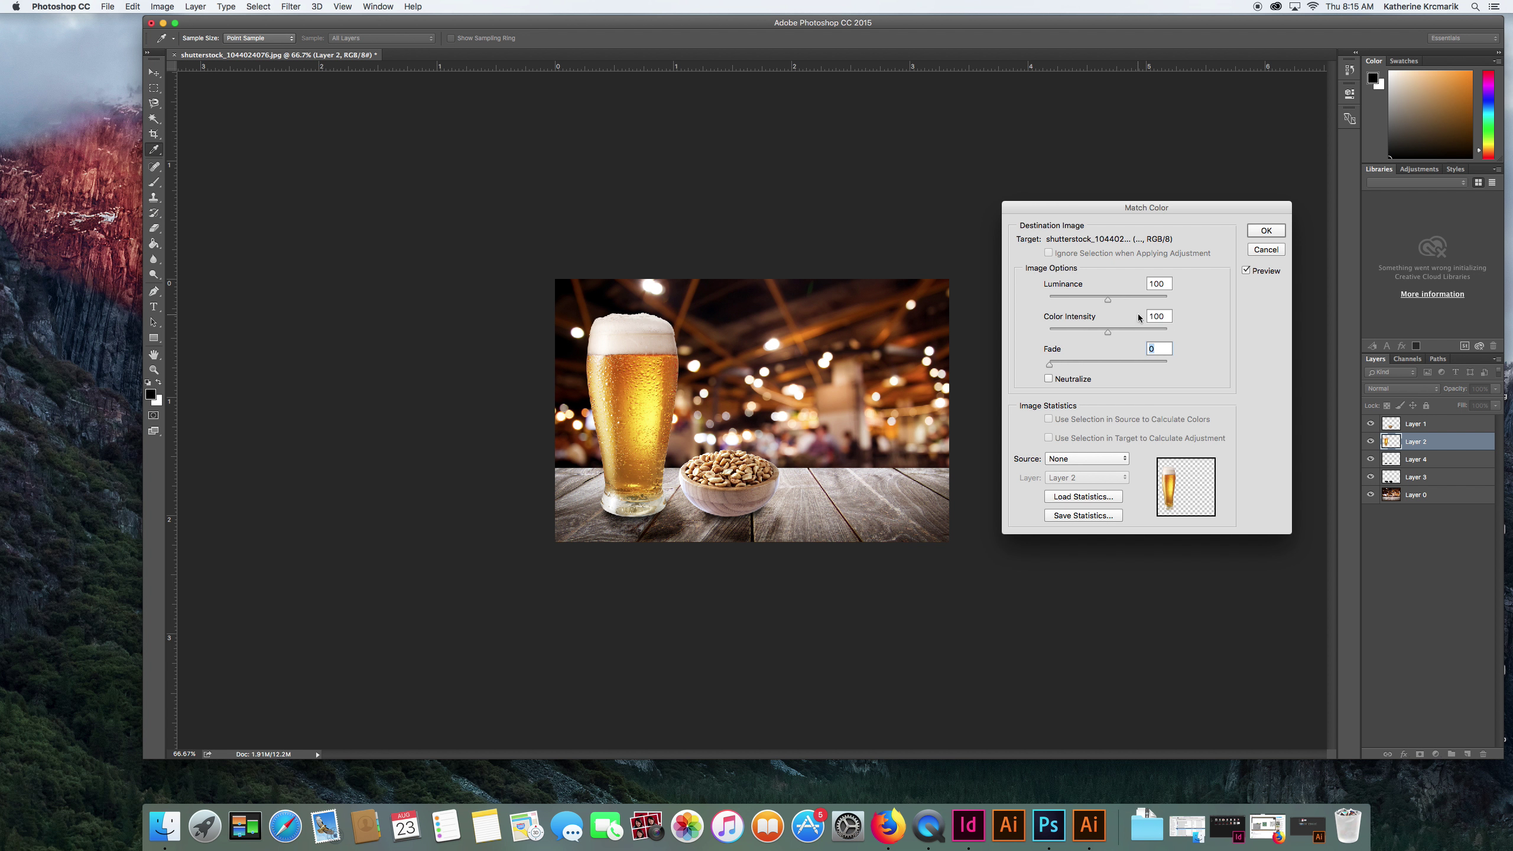
left_click(1090, 462)
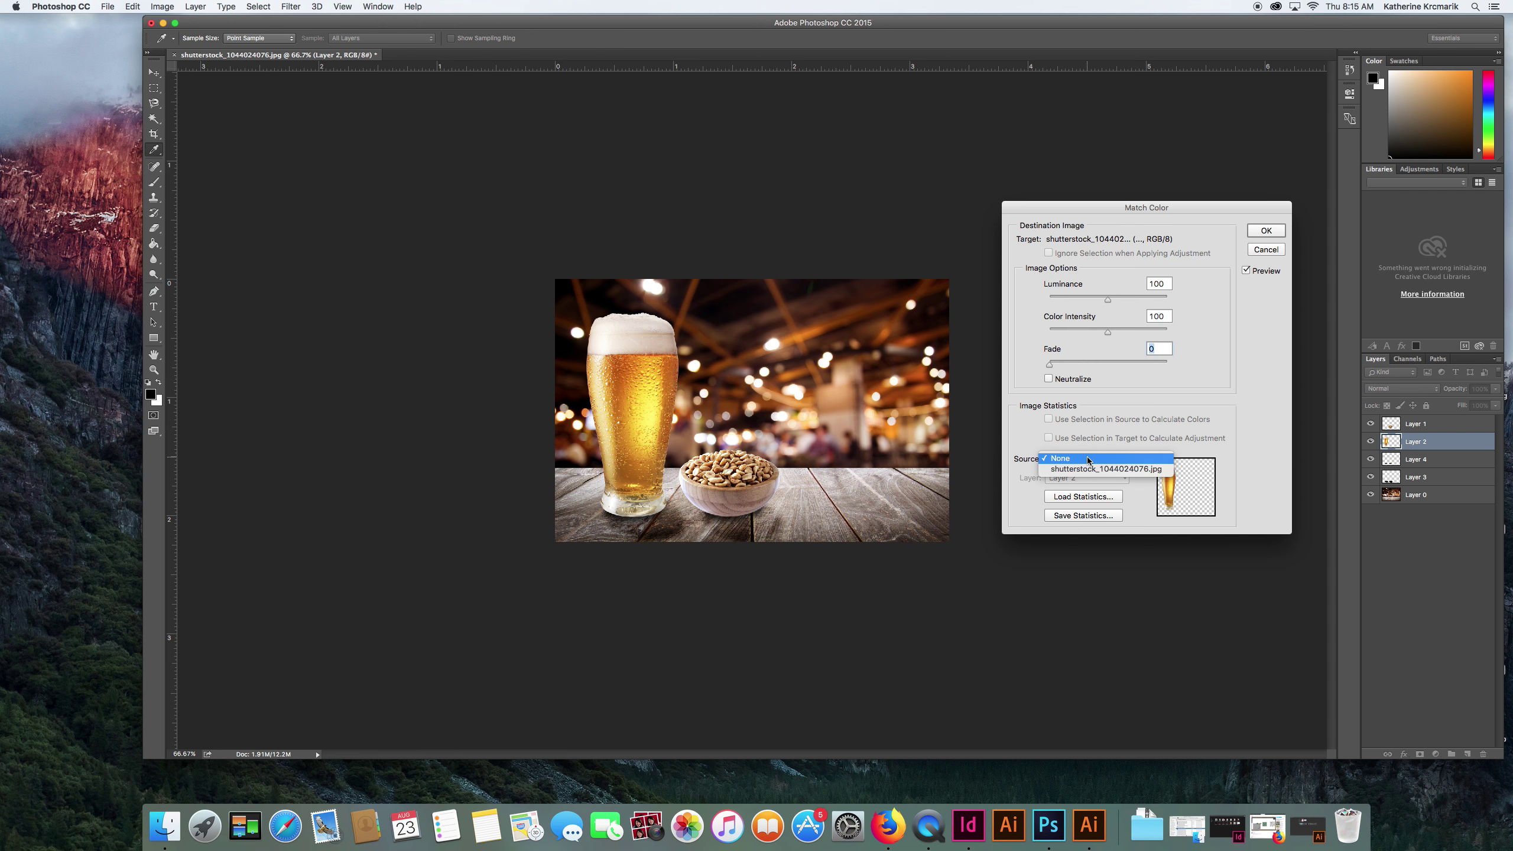
left_click(1087, 468)
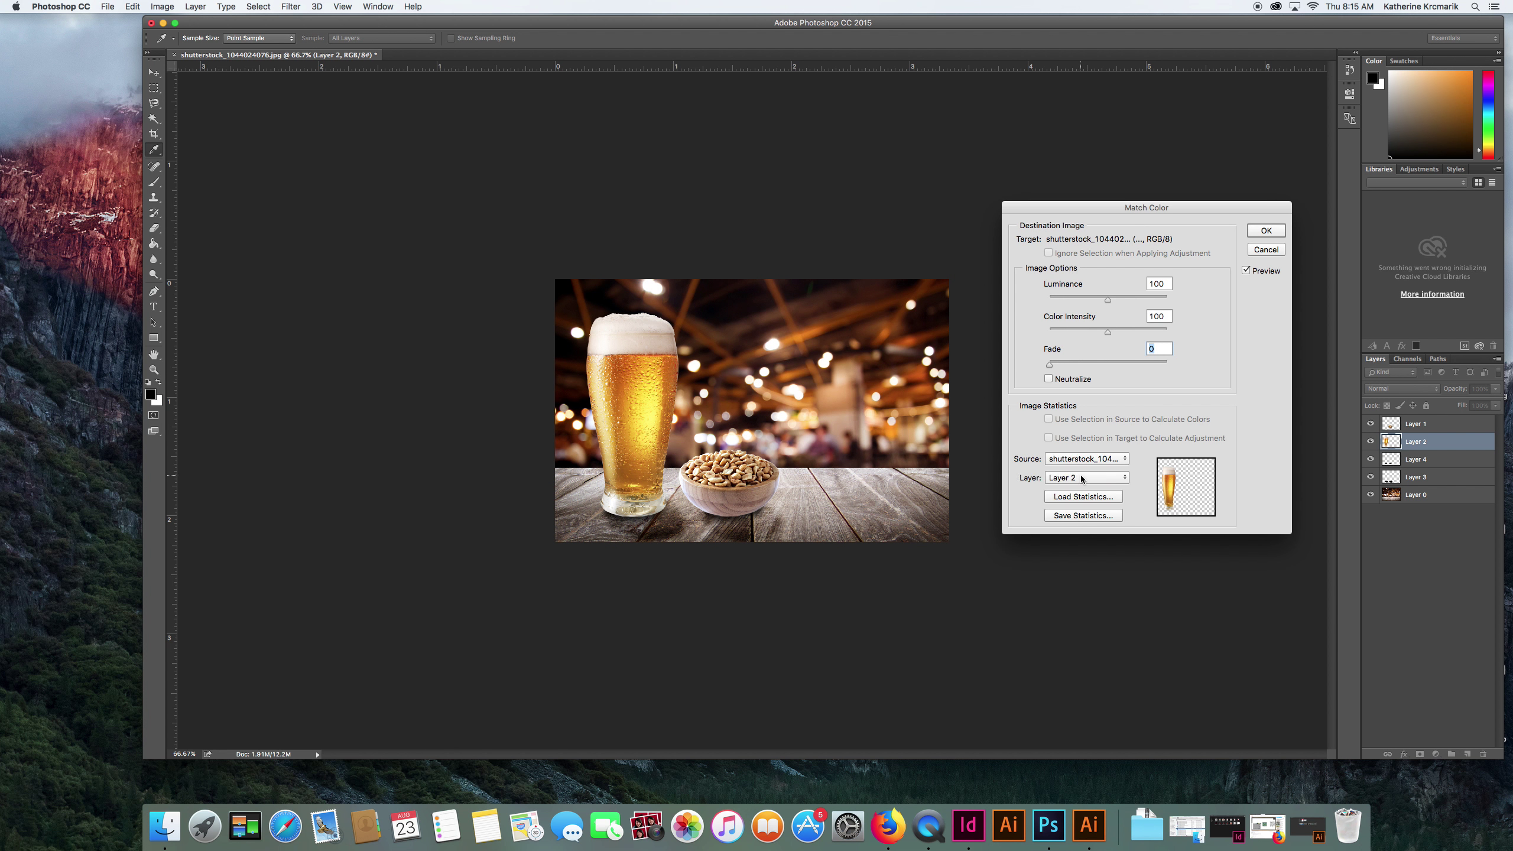
left_click(1082, 477)
Set Layer 0 as the beer glass's source layer, keeping the same source document
left_click(1082, 511)
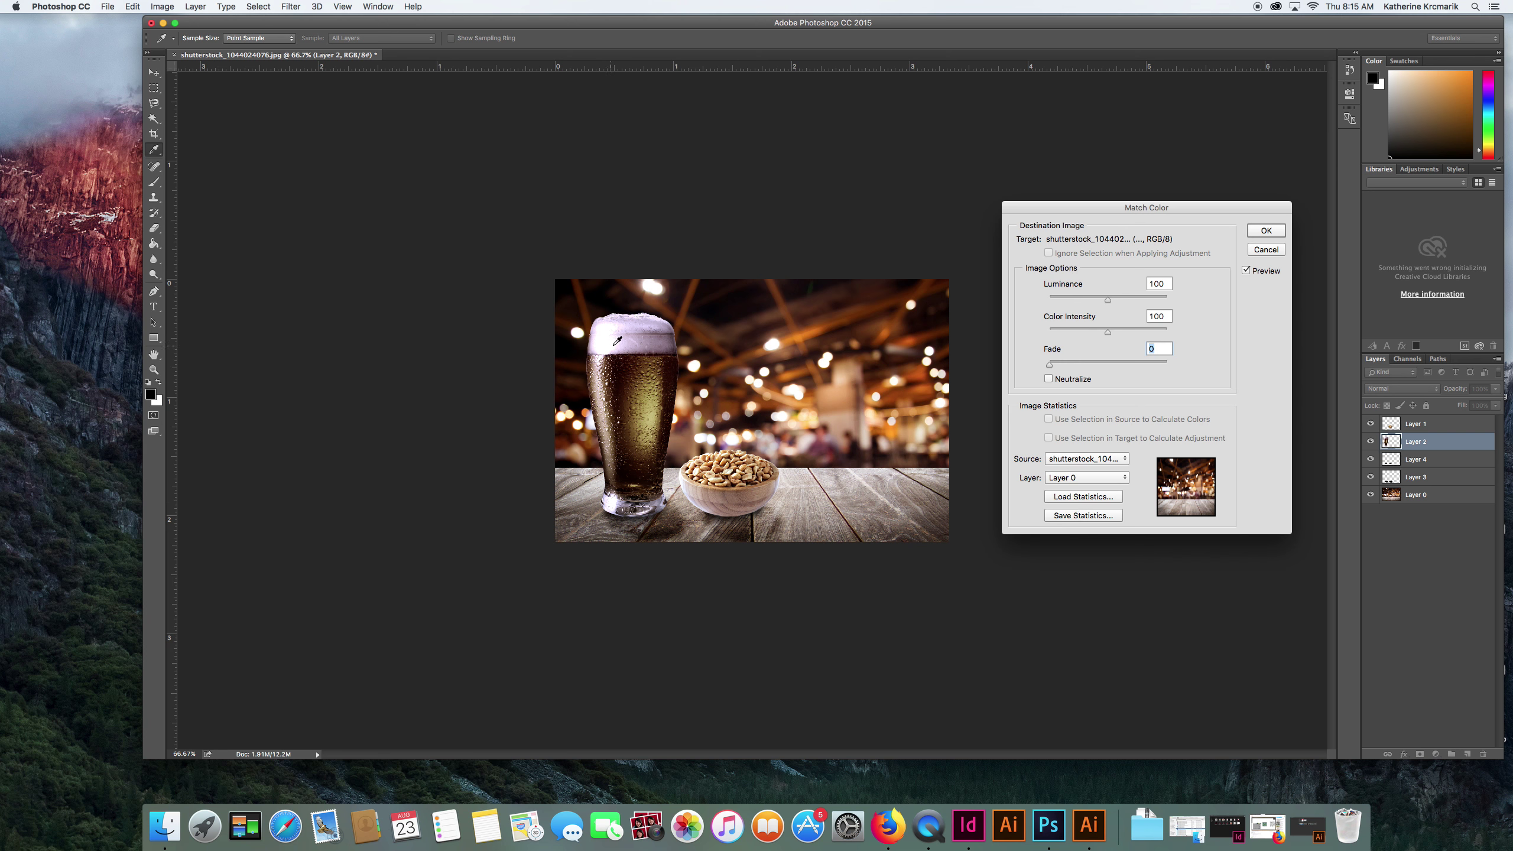
left_click(1102, 476)
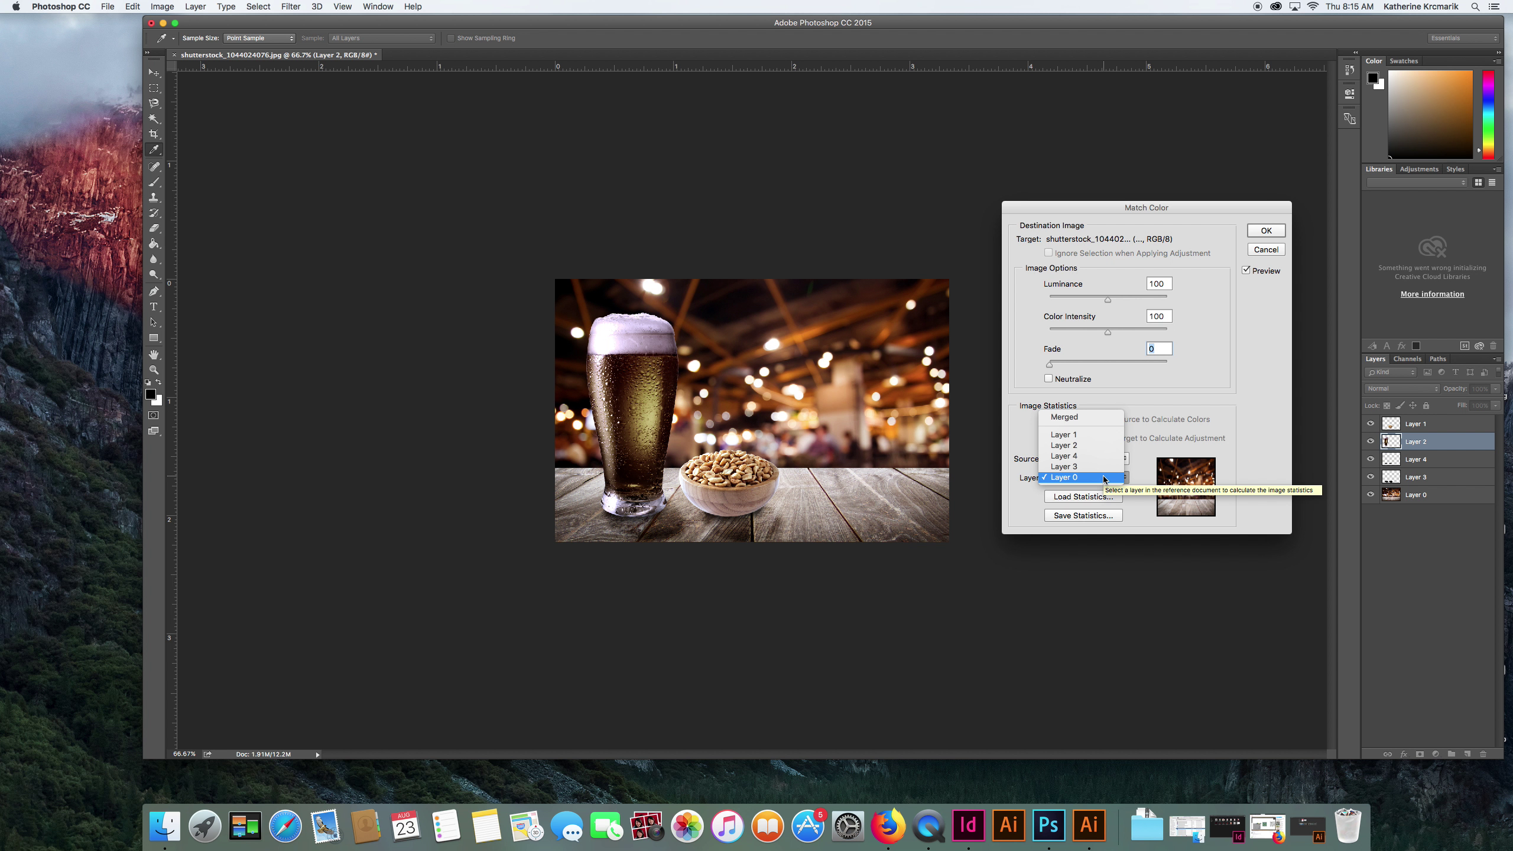
left_click(1104, 477)
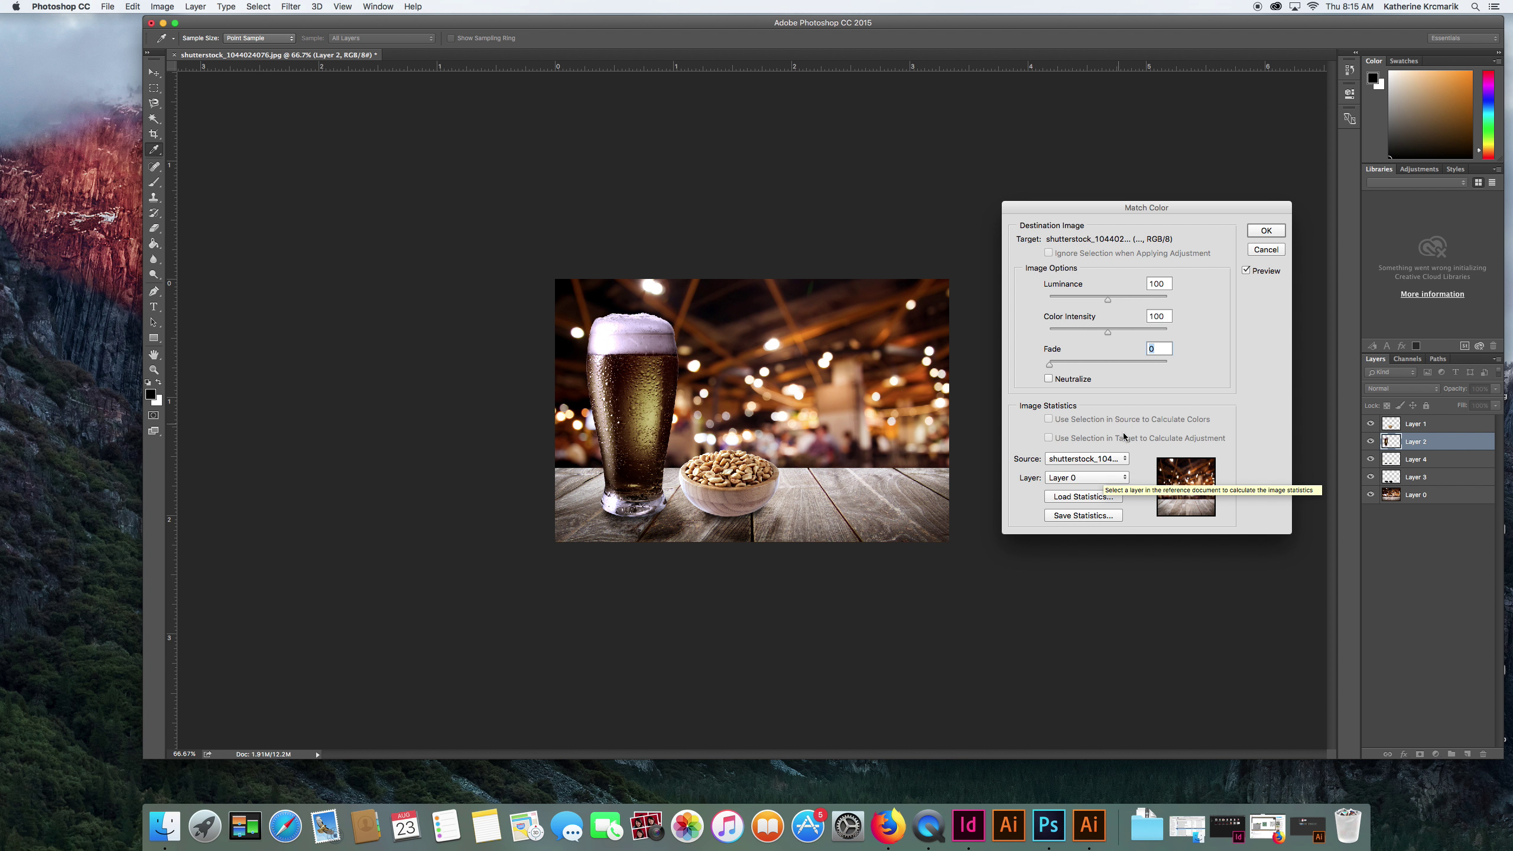
left_click(1085, 461)
left_click(1084, 462)
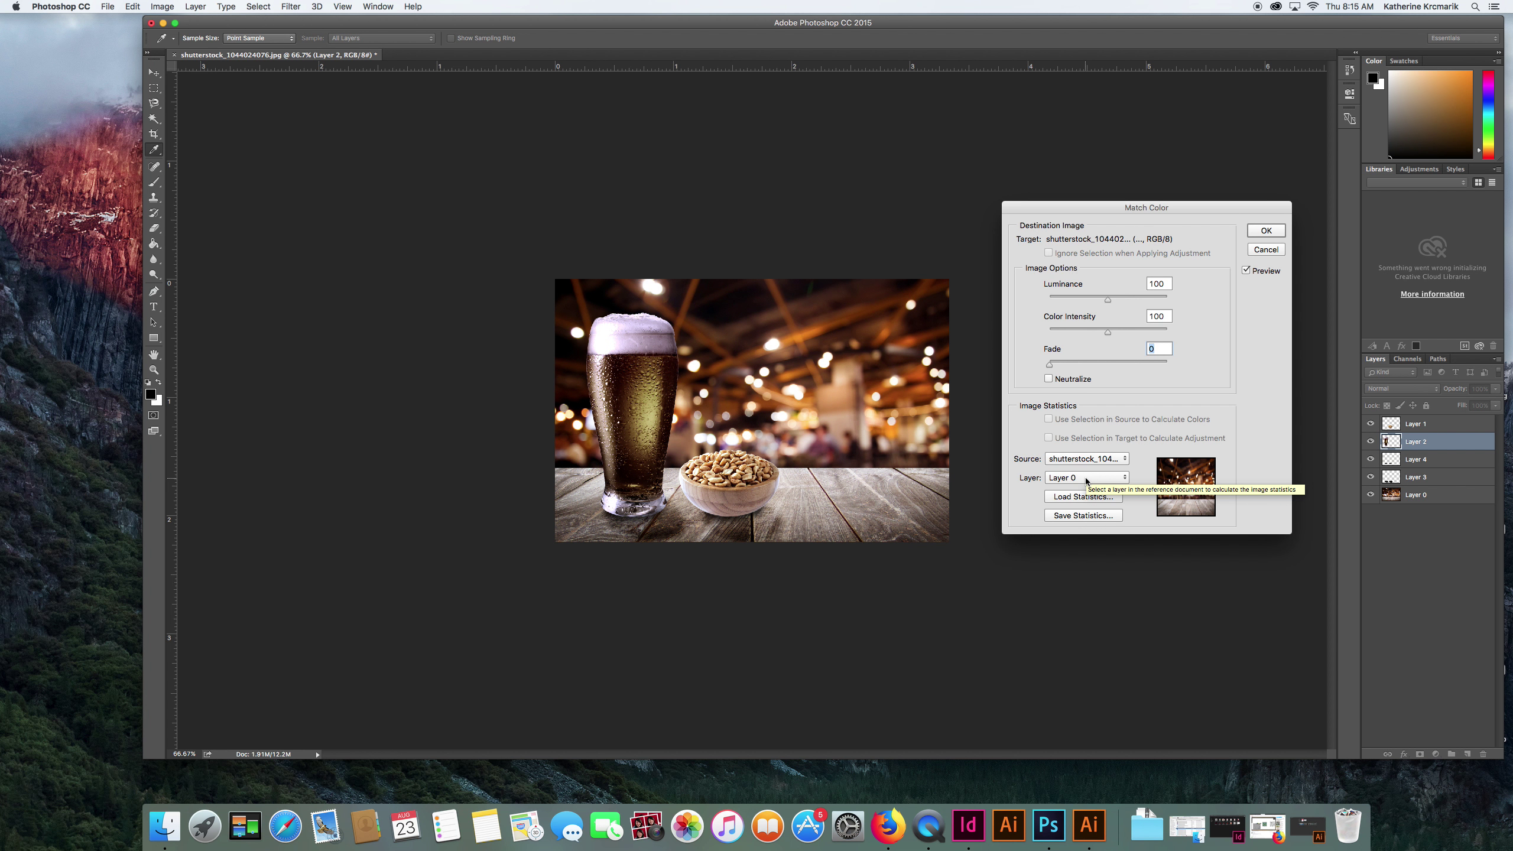
left_click(1085, 477)
left_click(1077, 395)
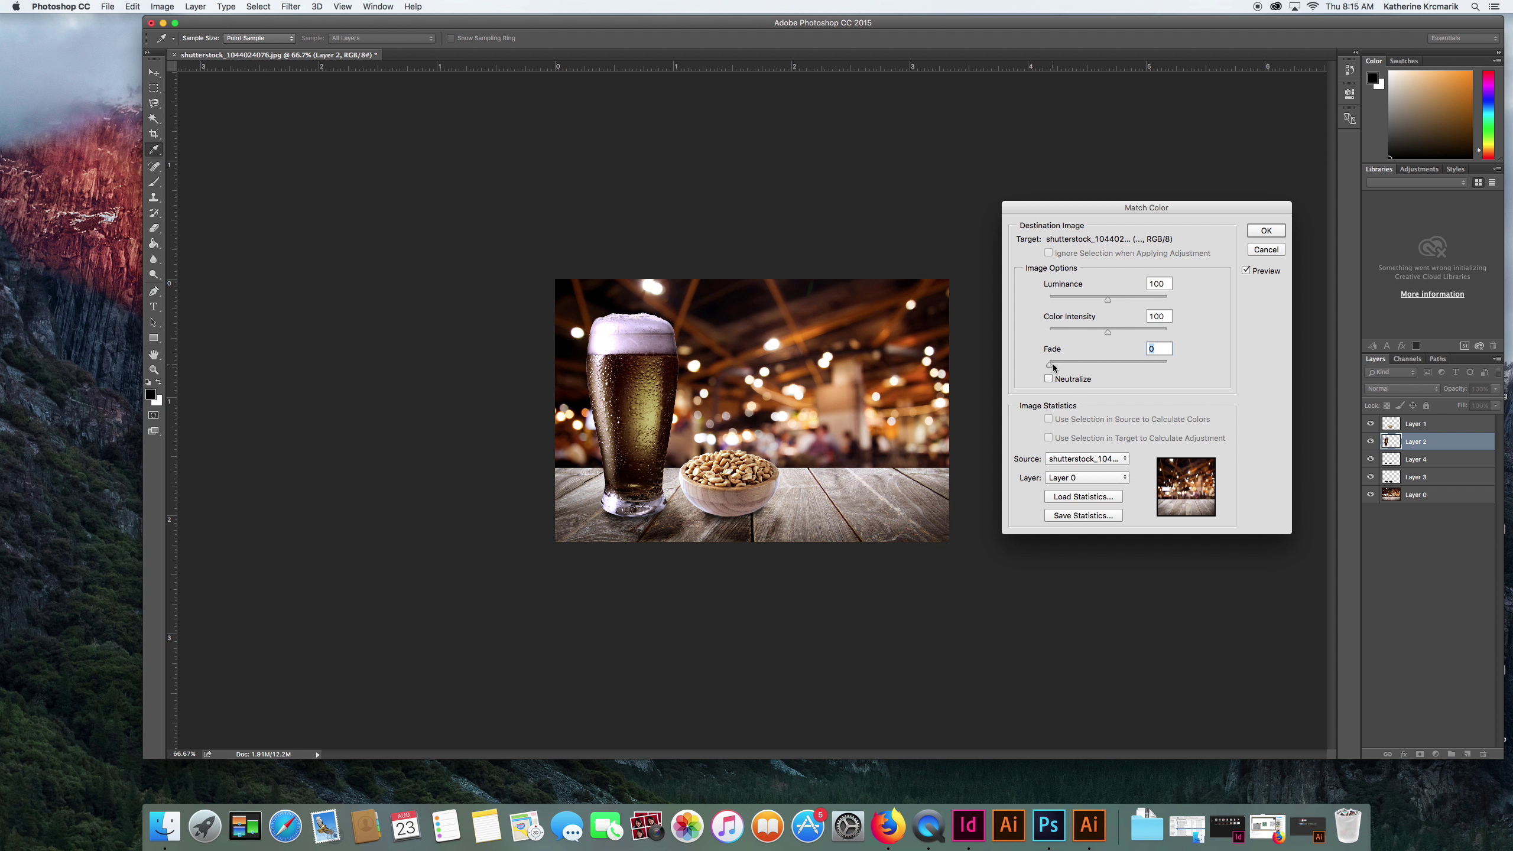
Apply the beer glass match with Fade 79, Luminance 127 and Color Intensity 124
left_click_drag(1053, 367, 1130, 365)
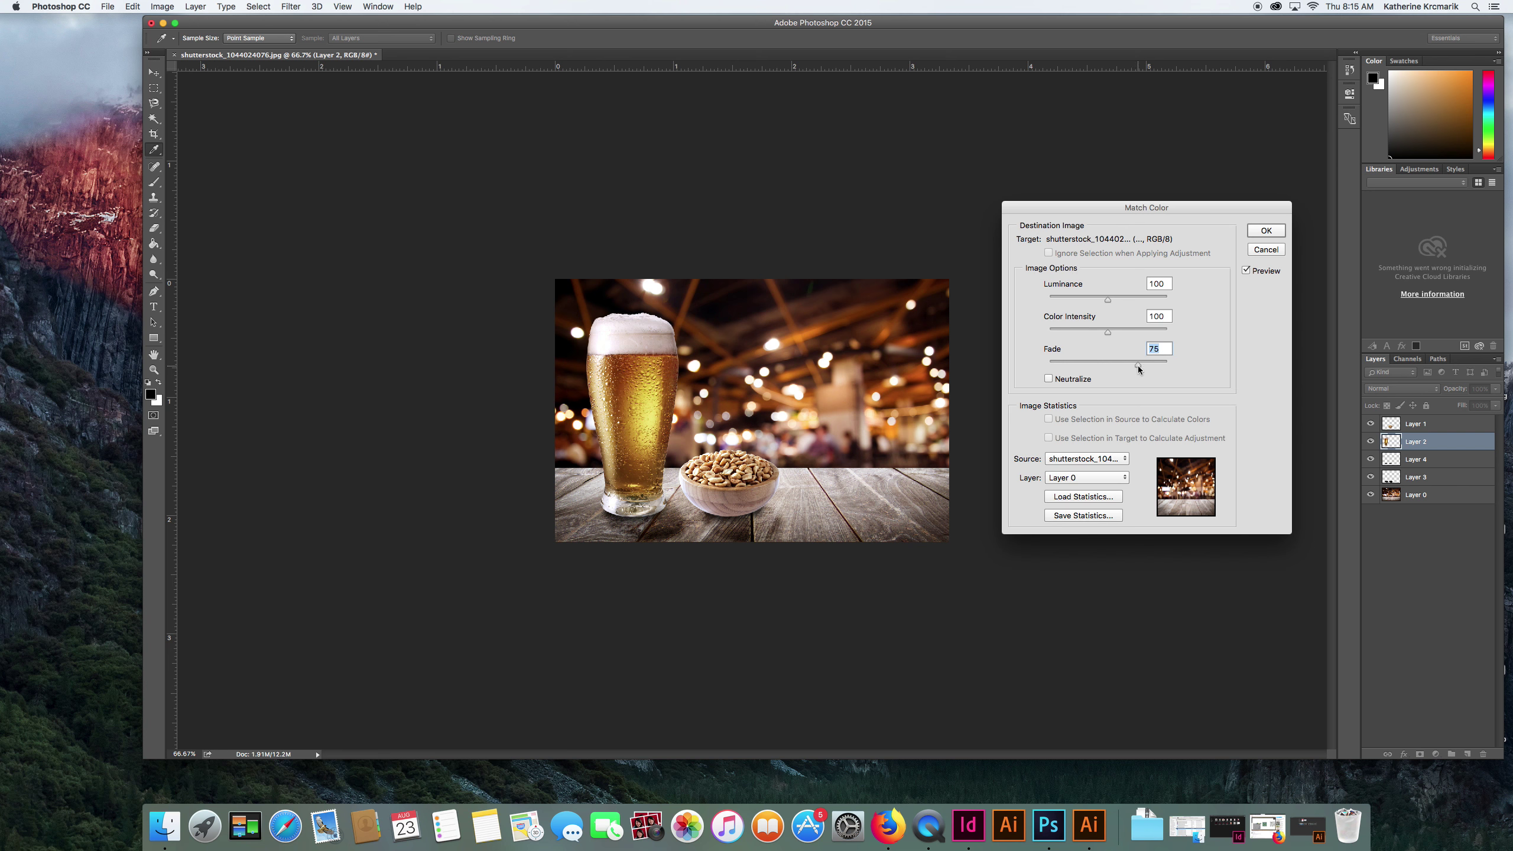
left_click_drag(1142, 365, 1122, 332)
left_click_drag(1108, 299, 1124, 304)
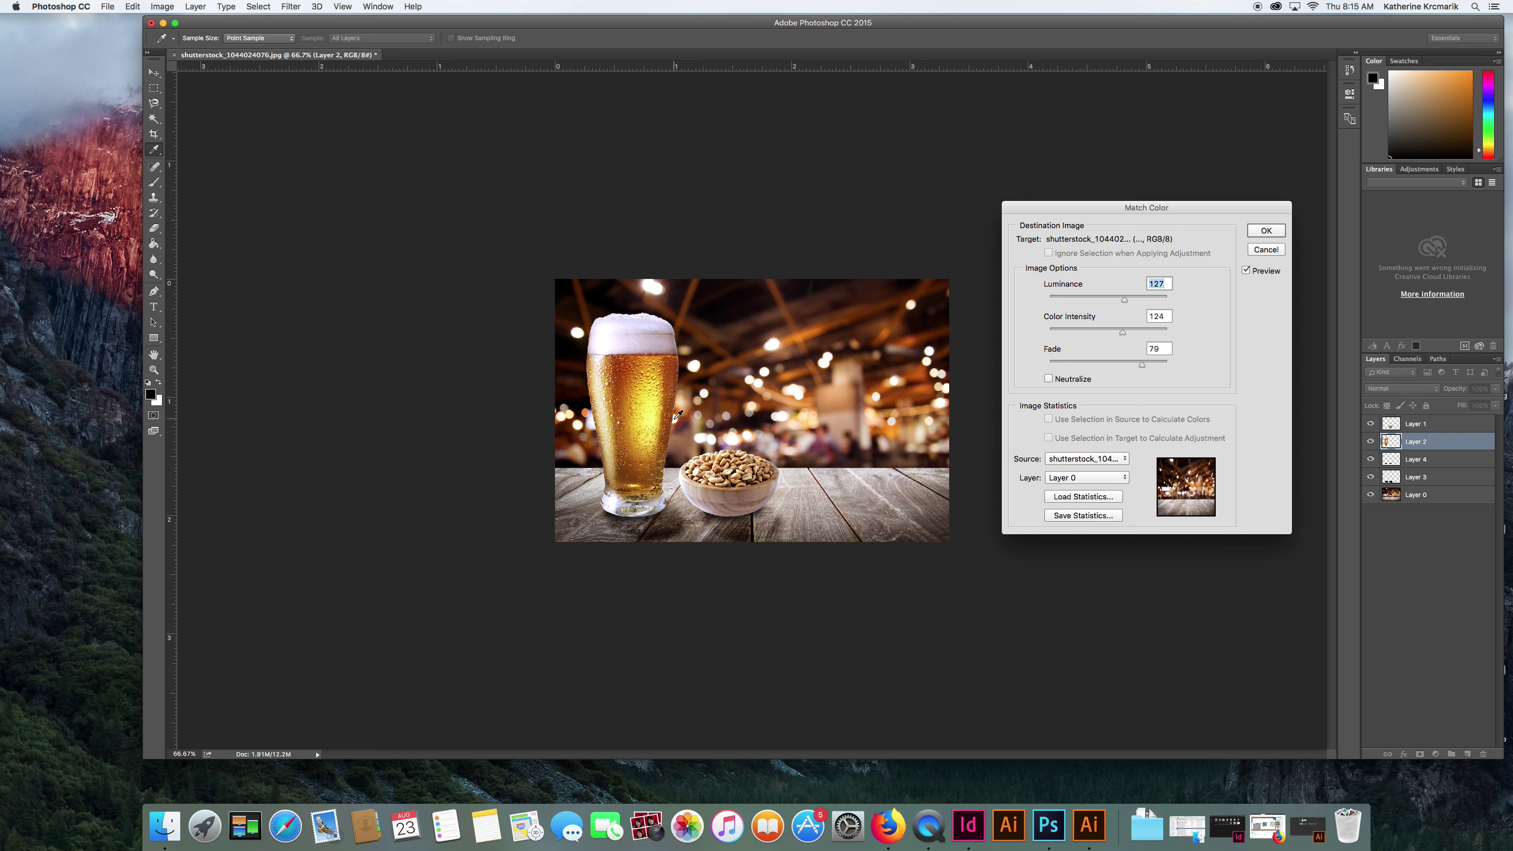
left_click(1269, 232)
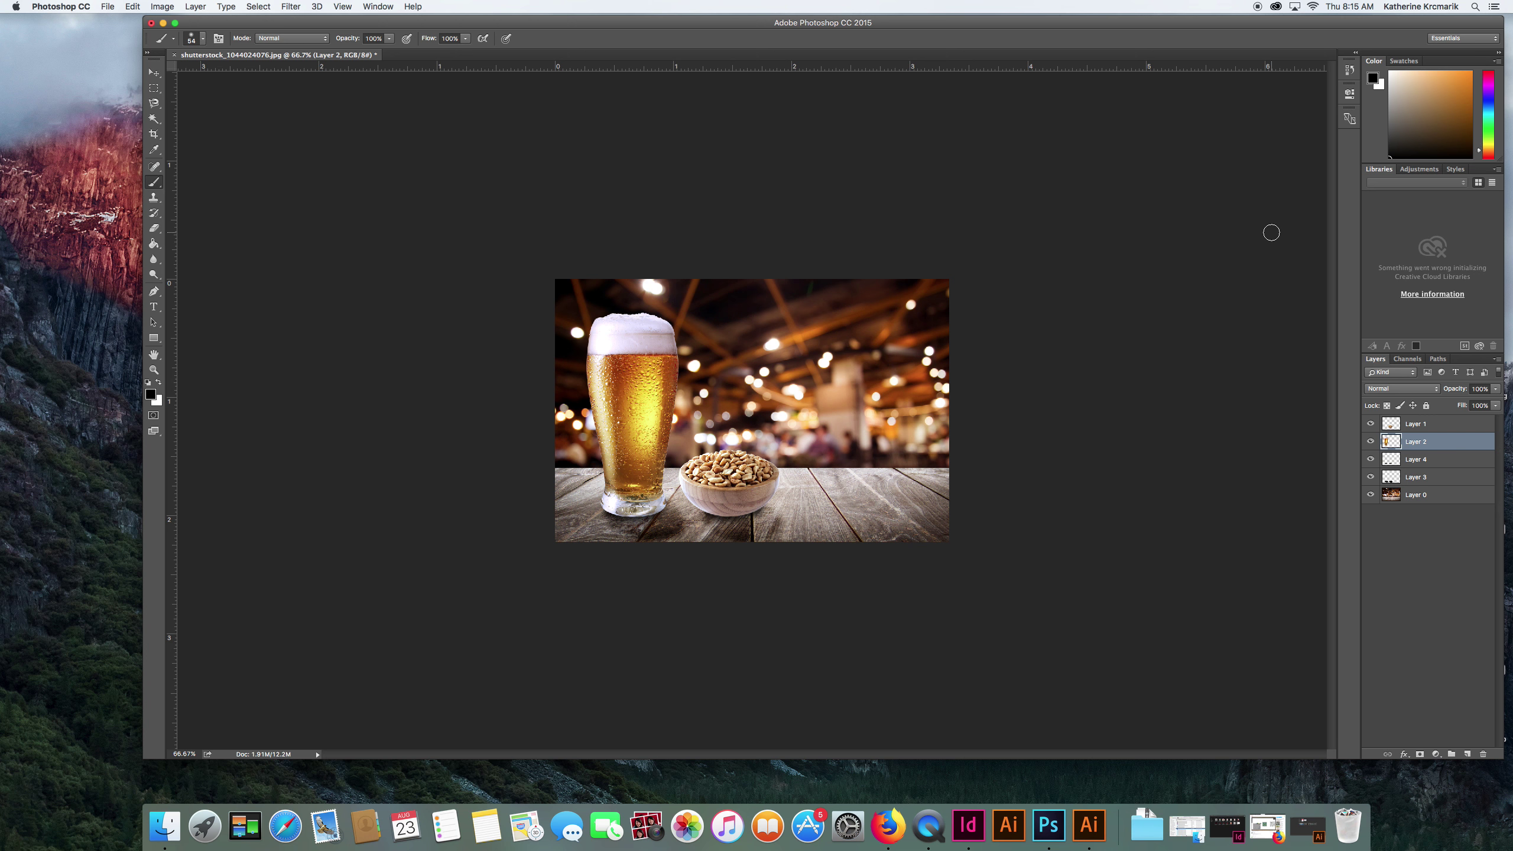